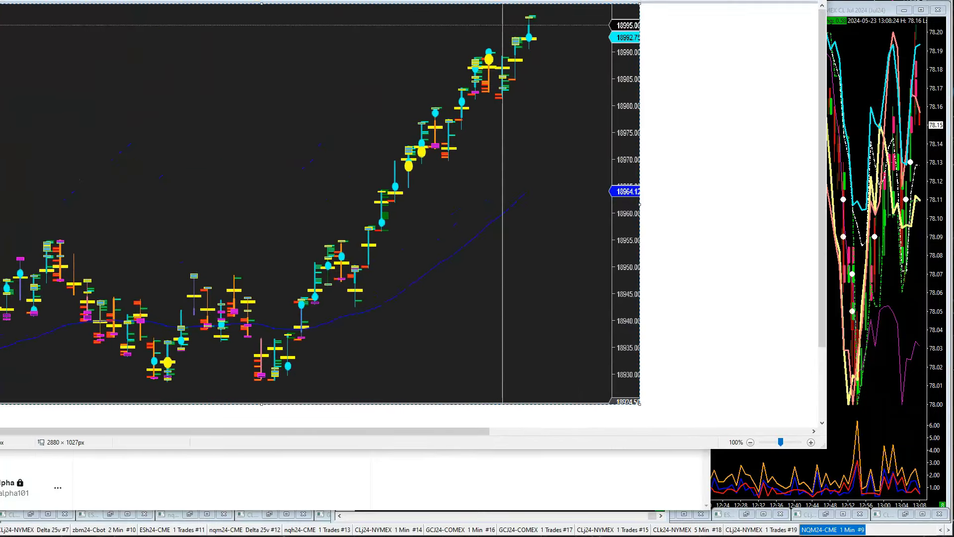
Capture the NQ post's text and date line on X as a snippet for the chart image.
key(Escape)
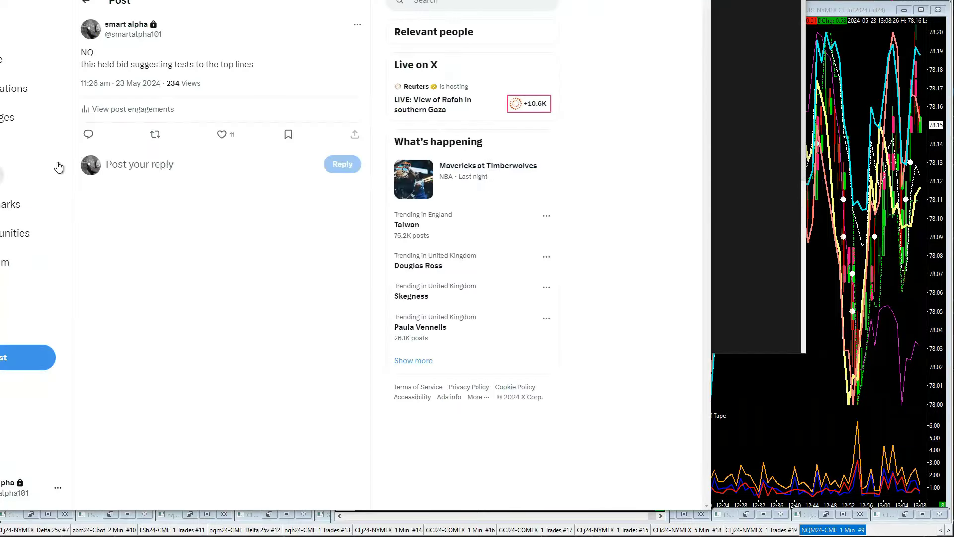
key(Print)
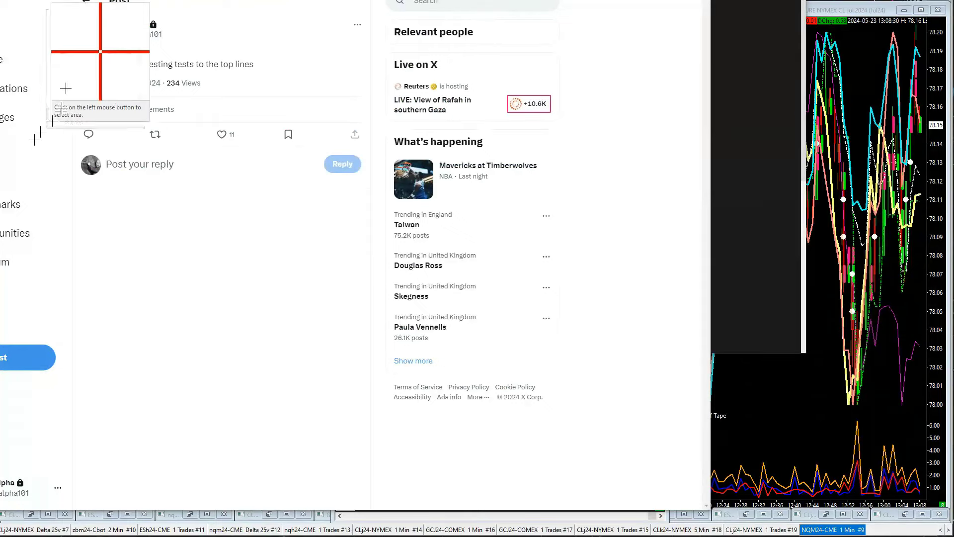
drag(76, 45, 256, 91)
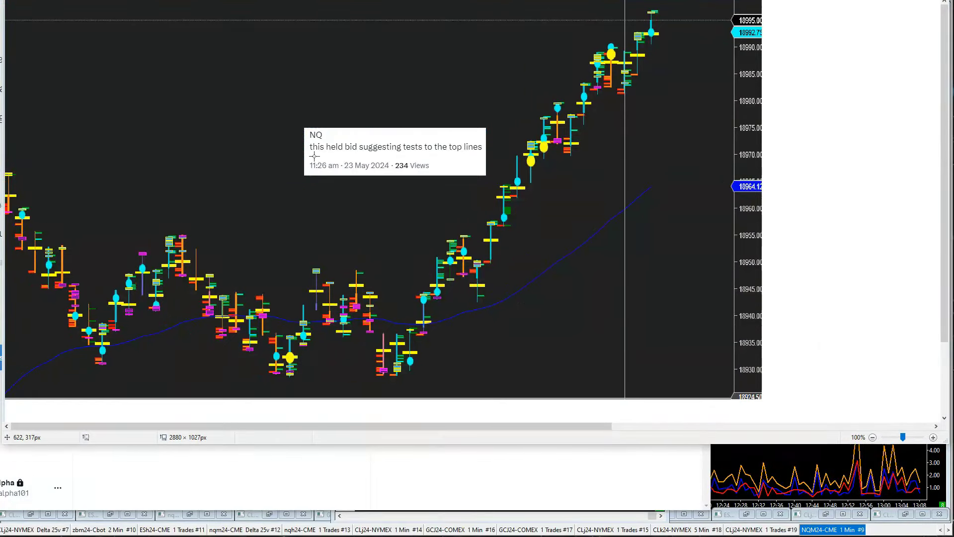
Underline the pasted post sentence in black and circle the pullback bar near 18945 with an ellipse about 45 × 67 px.
drag(314, 156, 482, 154)
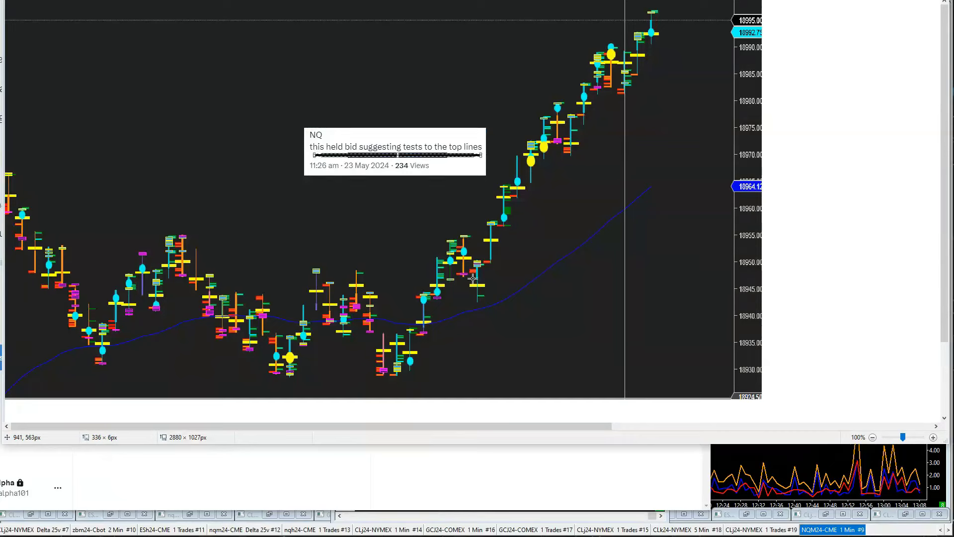
drag(468, 277, 490, 310)
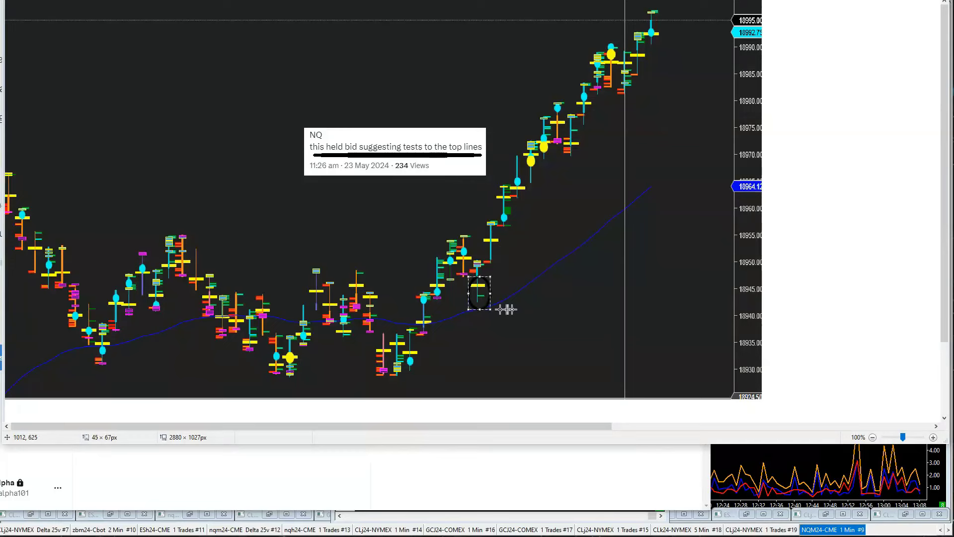
click(503, 310)
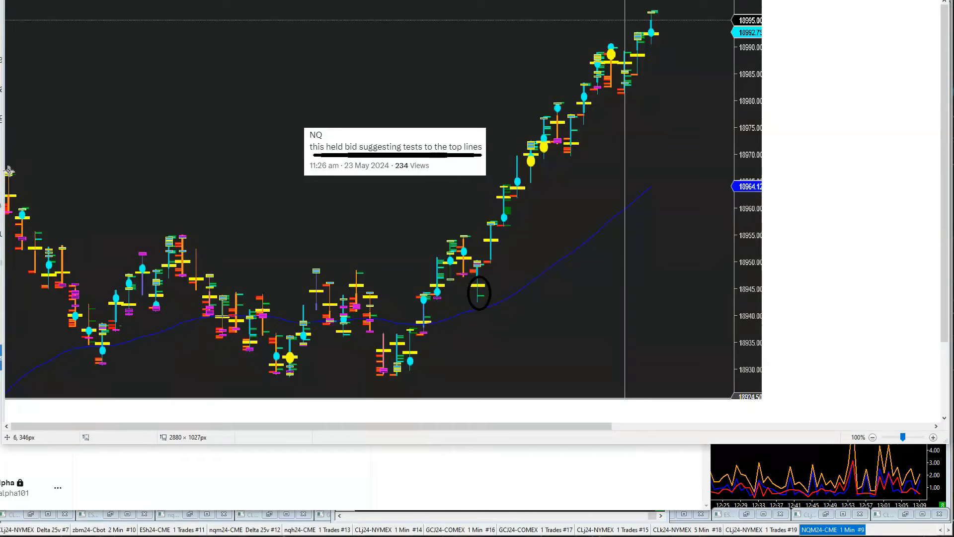
Frame the chart's base with a blue rectangle about 1034 × 423 px and mark its midline with a thin one about 642 × 12 px.
drag(8, 172, 522, 381)
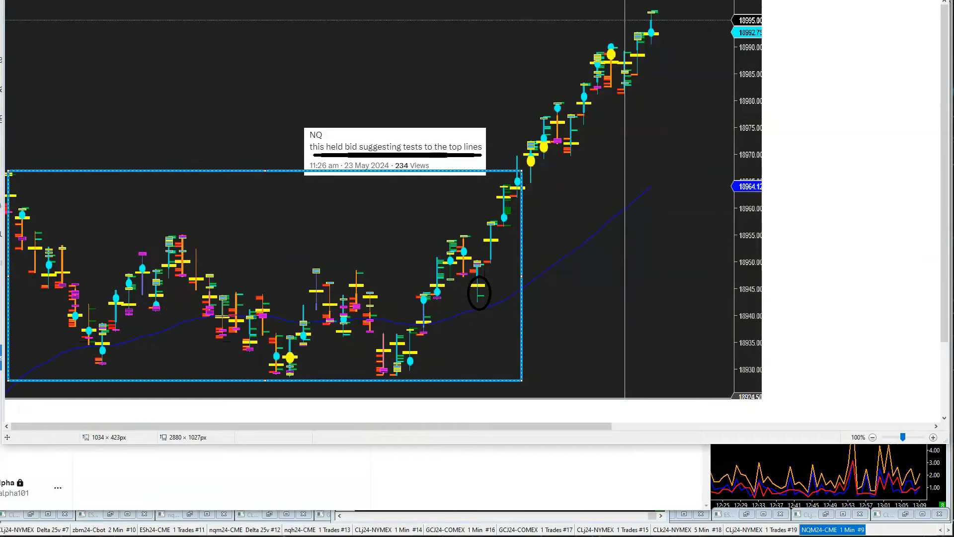
click(564, 256)
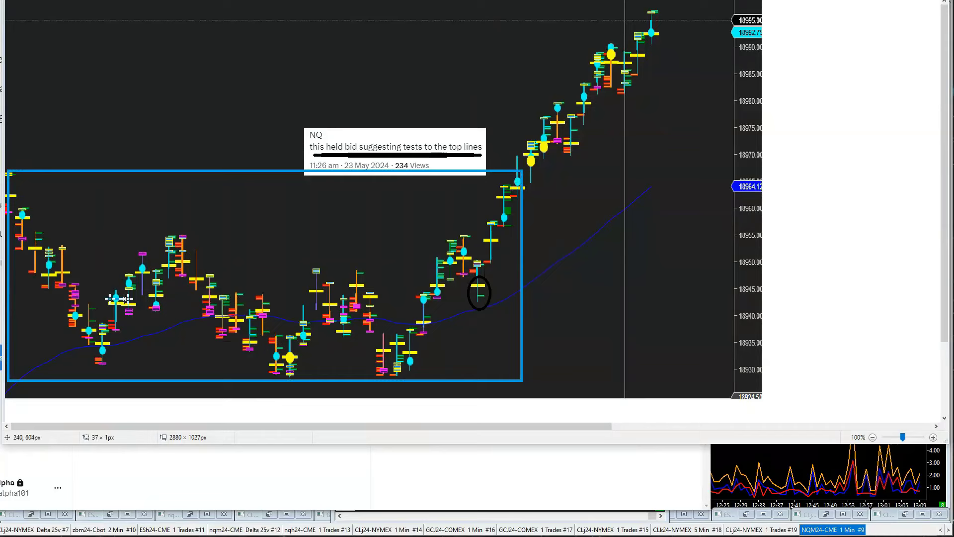
mouse_move(106, 298)
mouse_down()
mouse_move(426, 304)
mouse_move(407, 310)
mouse_up()
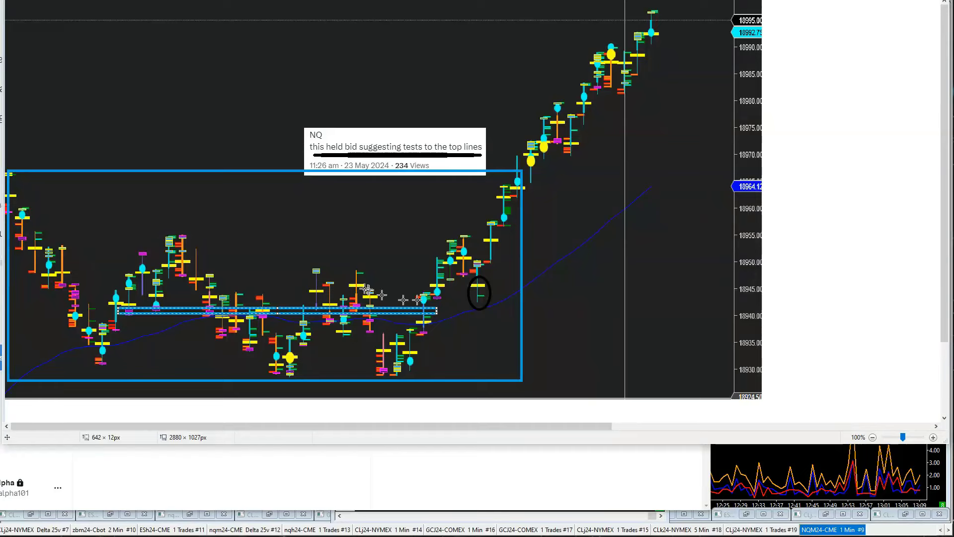
Box the middle highs, the earlier upper wick, the bar at the last low and the circled pullback bar with small blue rectangles.
drag(304, 267, 367, 296)
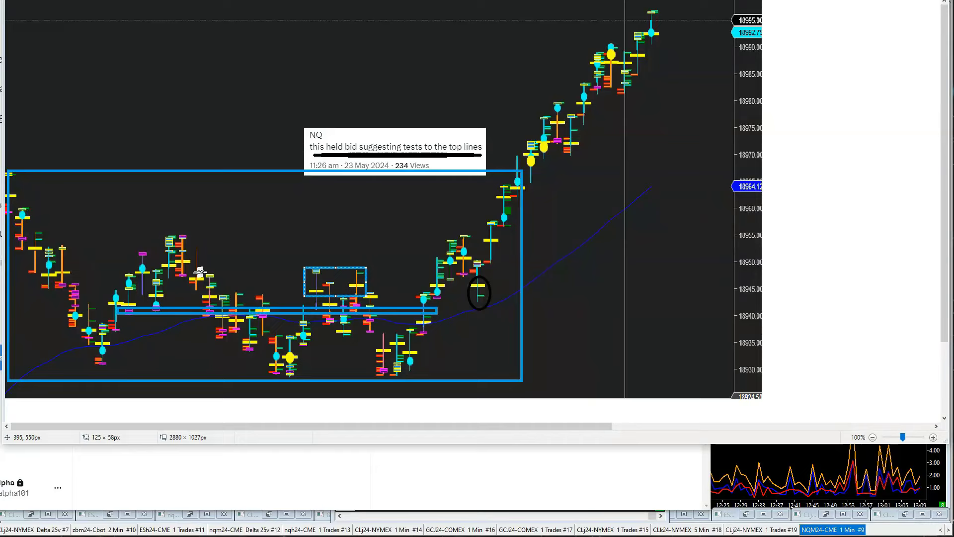
drag(188, 245, 209, 270)
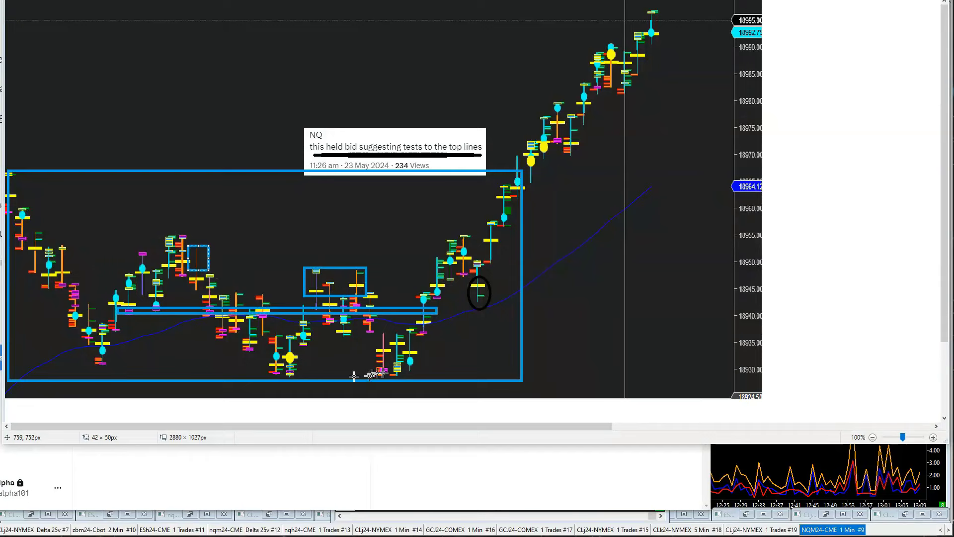
drag(399, 348, 423, 370)
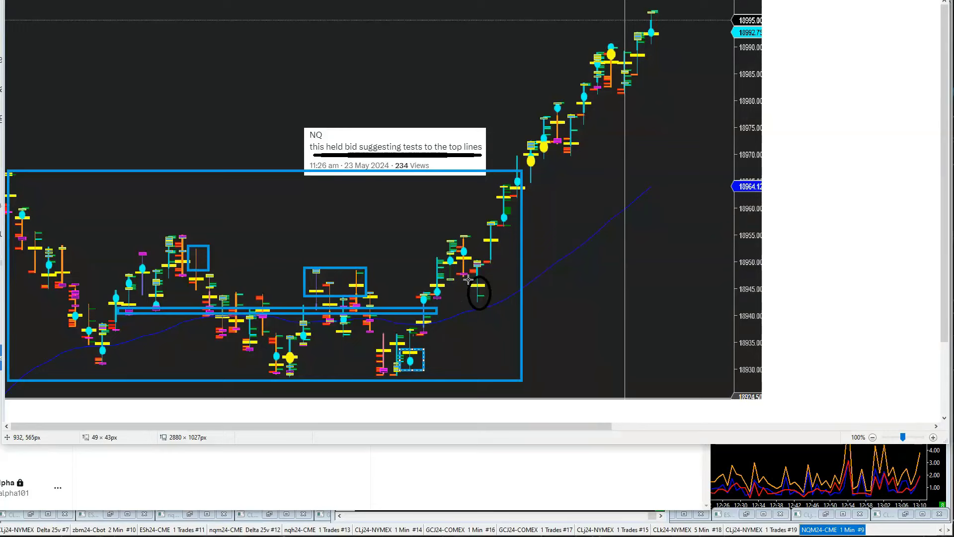
drag(468, 280, 487, 305)
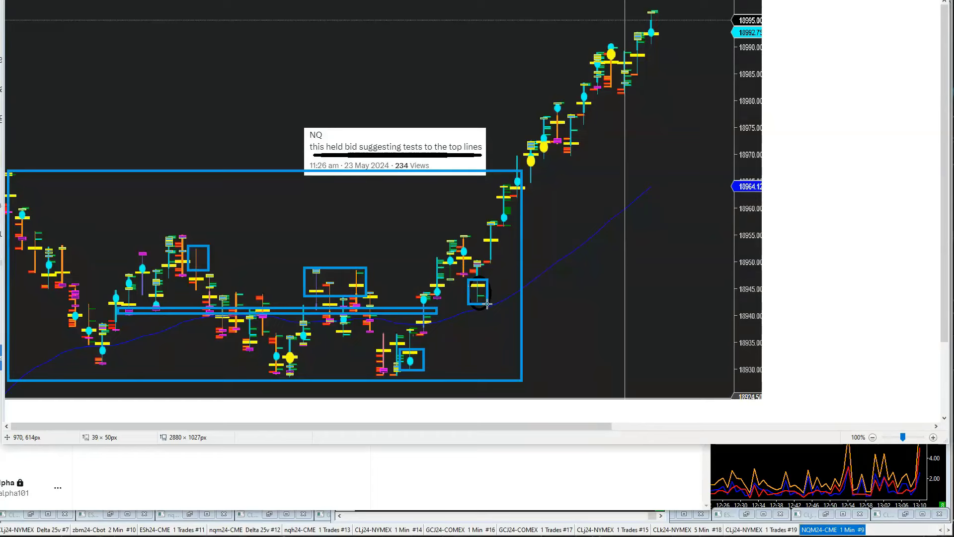
click(487, 305)
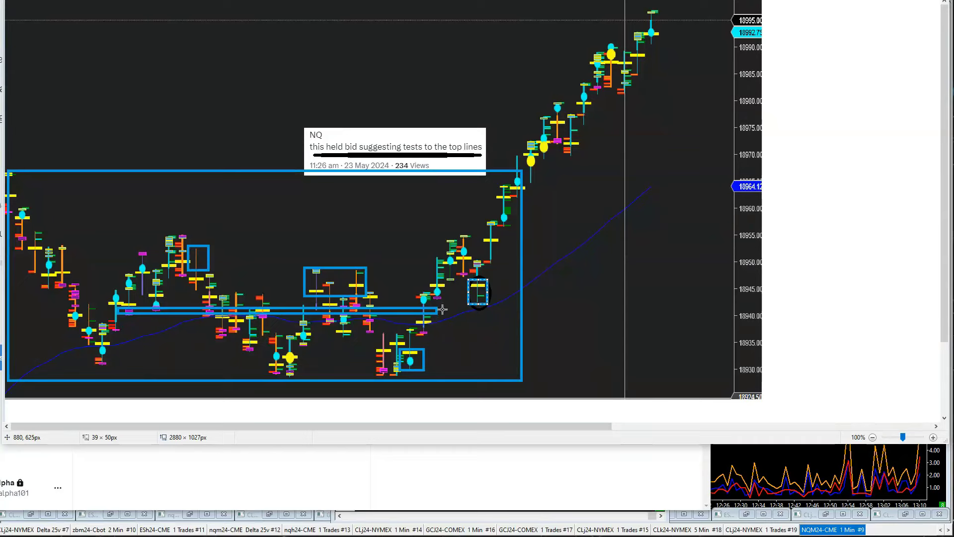
Mark thin blue bars below and above the boxed pullback bar, under "this held bid", and above the preceding swing high.
drag(441, 308, 488, 313)
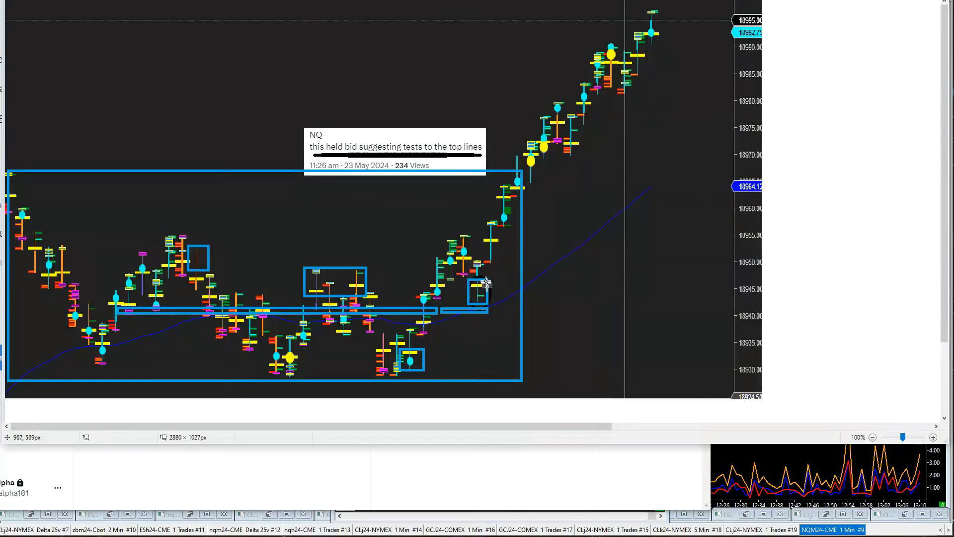
drag(474, 260, 493, 264)
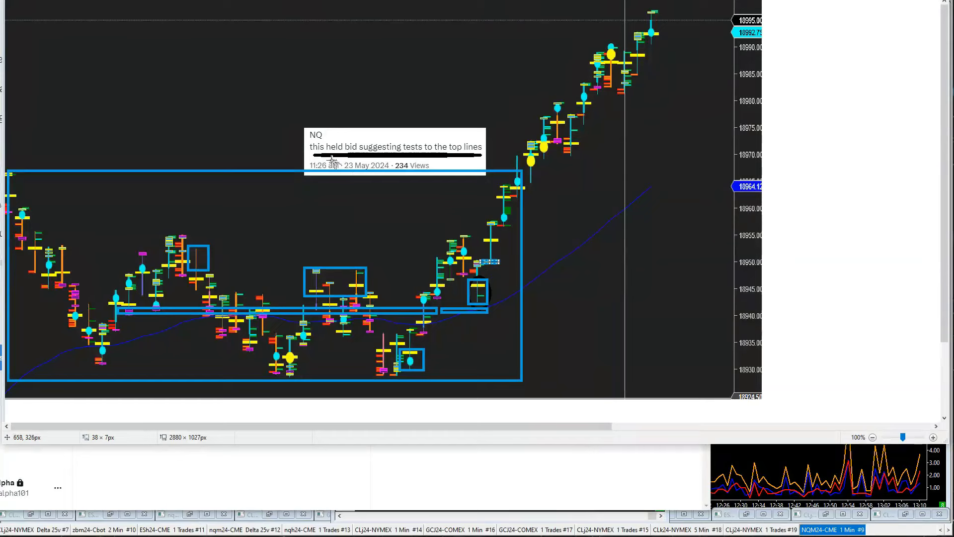
drag(309, 154, 357, 156)
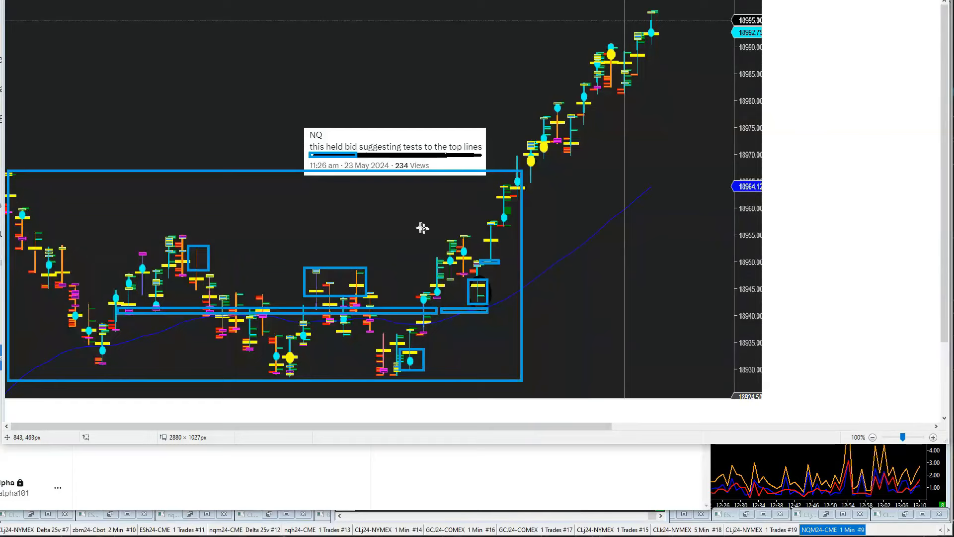
drag(427, 230, 474, 236)
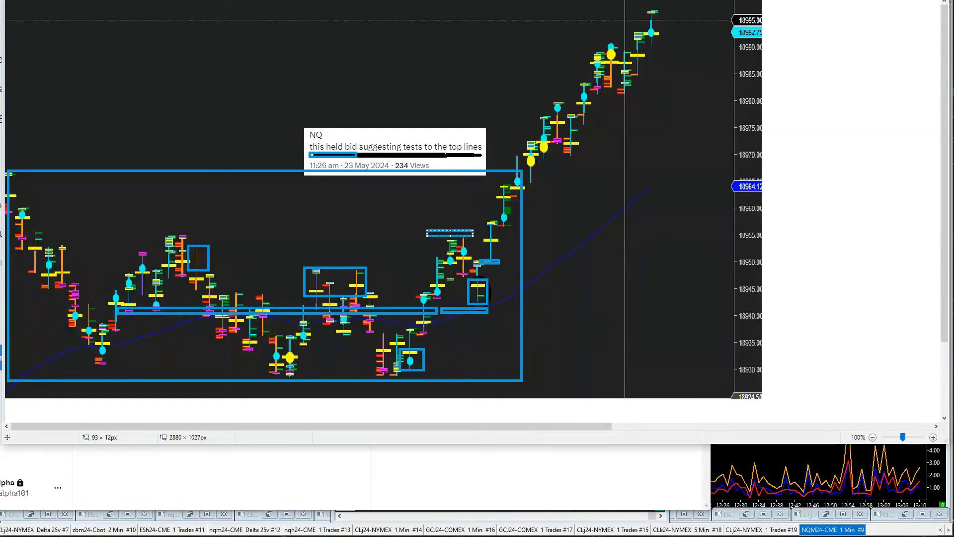
Draw a blue upward arrow about 26 × 370 px rising from the breakout bar to near 18992.
drag(487, 206, 497, 36)
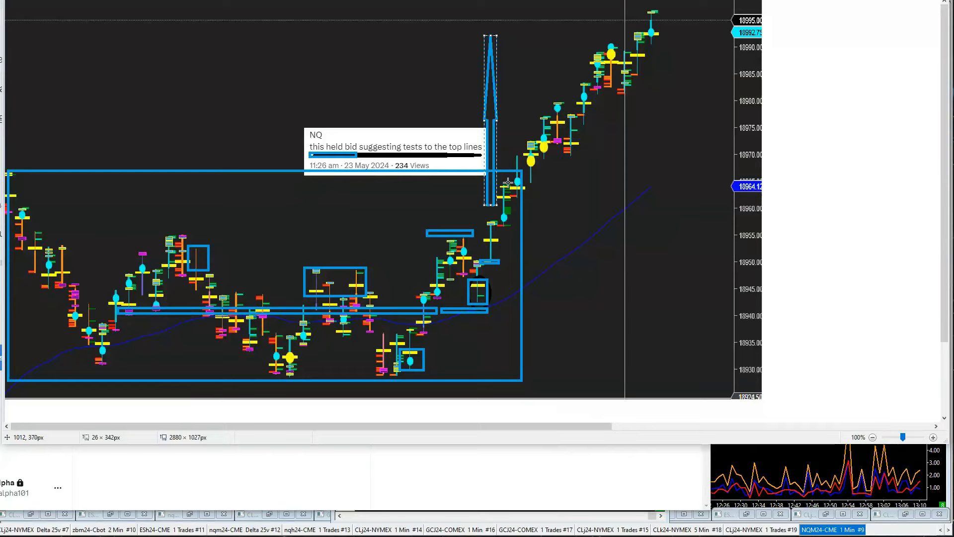
drag(491, 205, 489, 218)
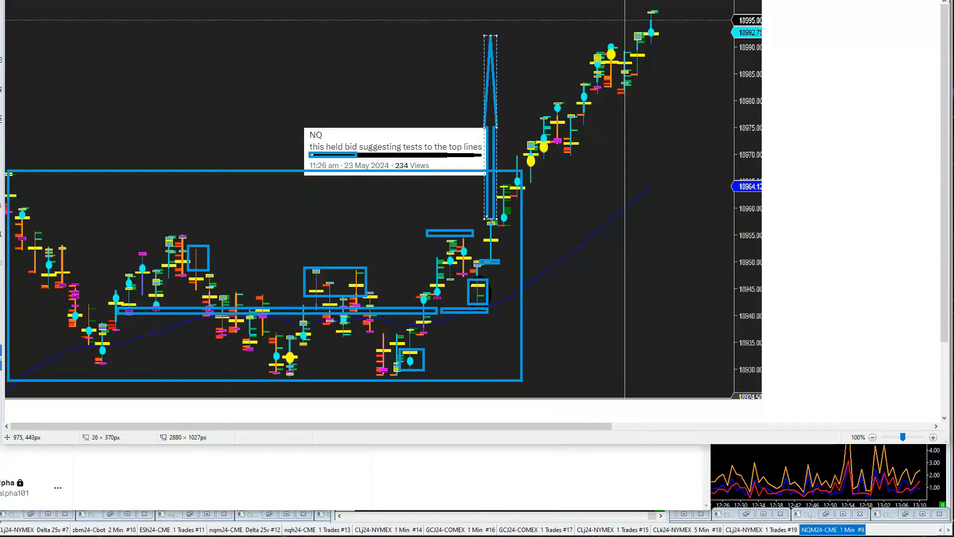
click(423, 214)
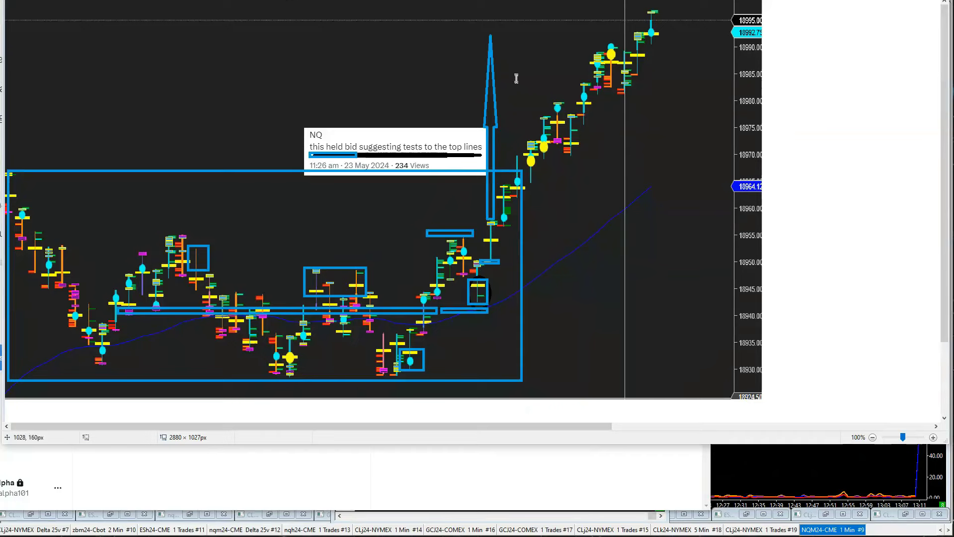
Add the text "+1000" and place it beside the head of the upward arrow.
drag(505, 1, 806, 134)
text(+1000)
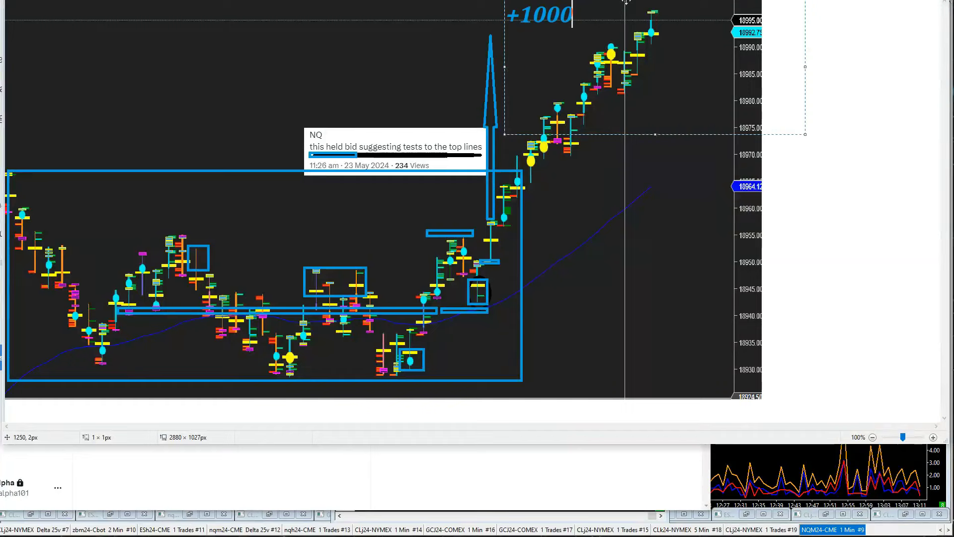
drag(625, 2, 625, 62)
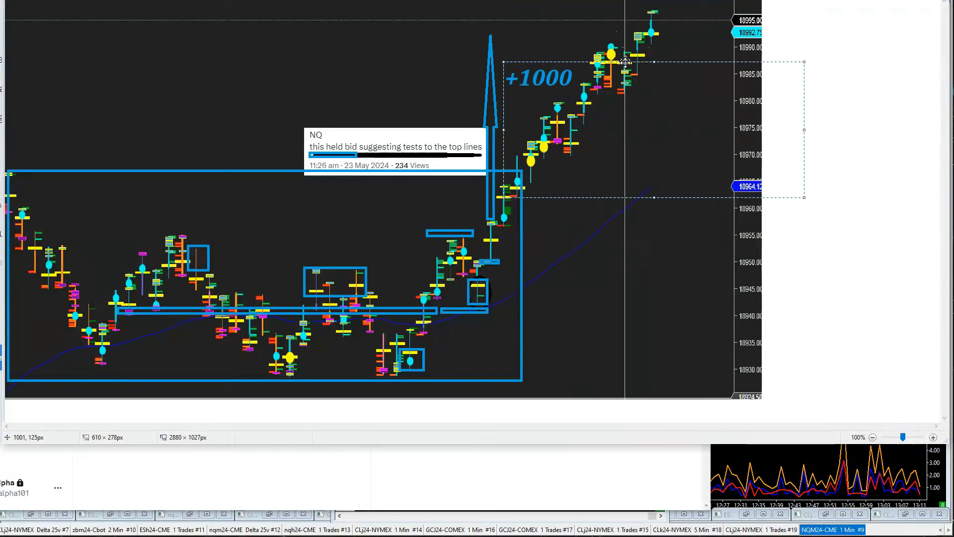
click(350, 73)
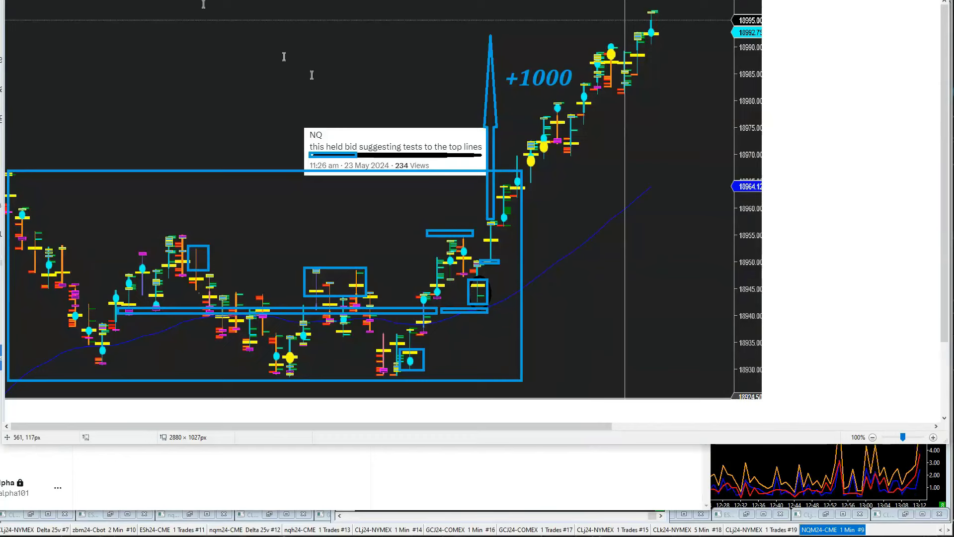
Add the text "higher held bid" beside the boxed pullback bar, and close the annotated chart image.
click(512, 293)
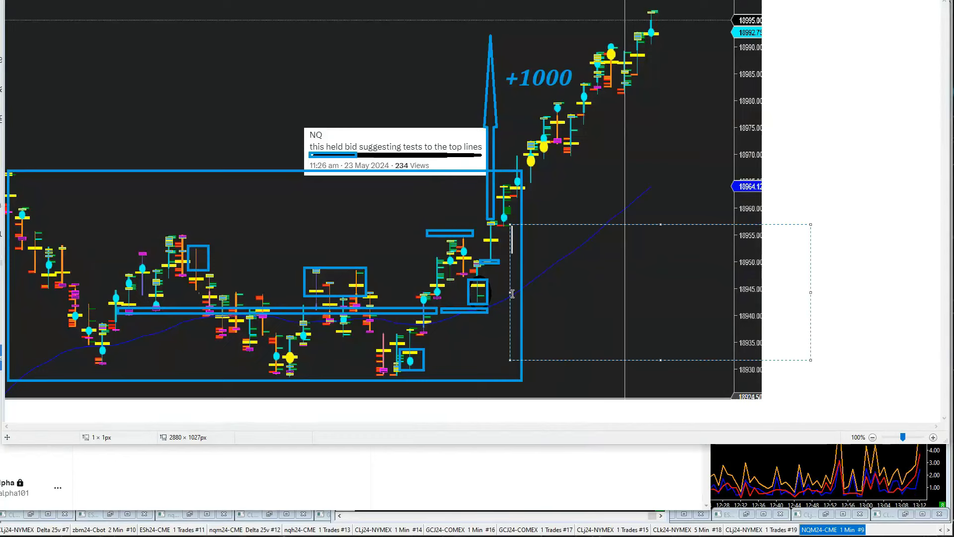
text(higher held)
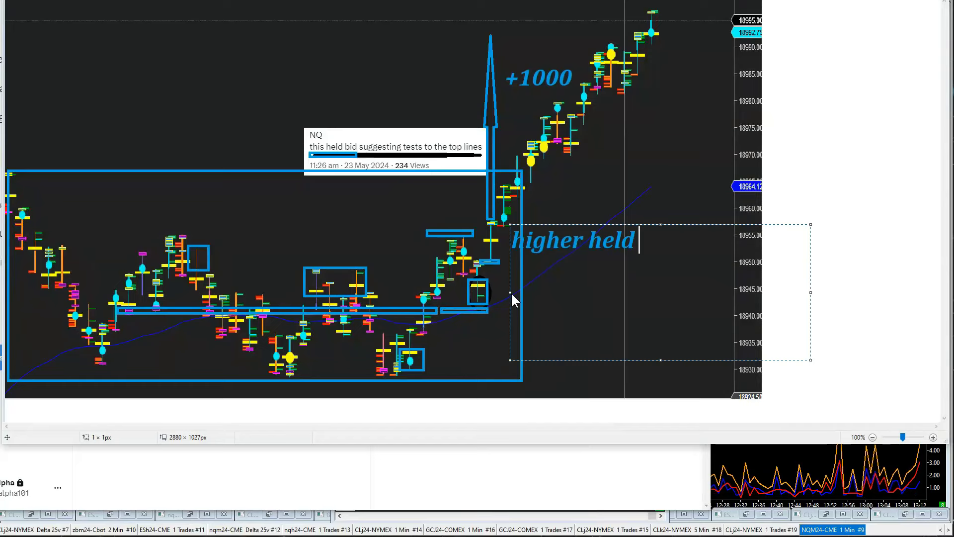
text( bid)
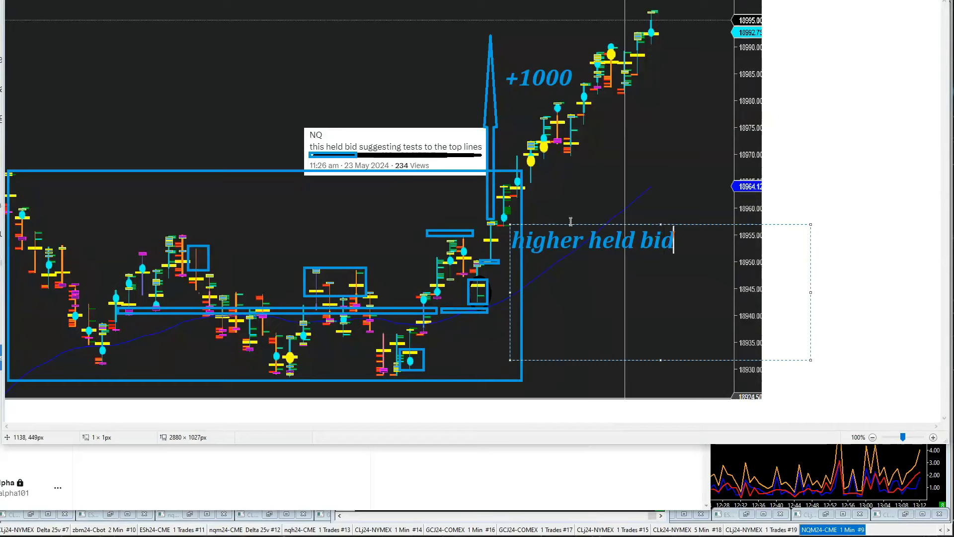
drag(572, 221, 586, 276)
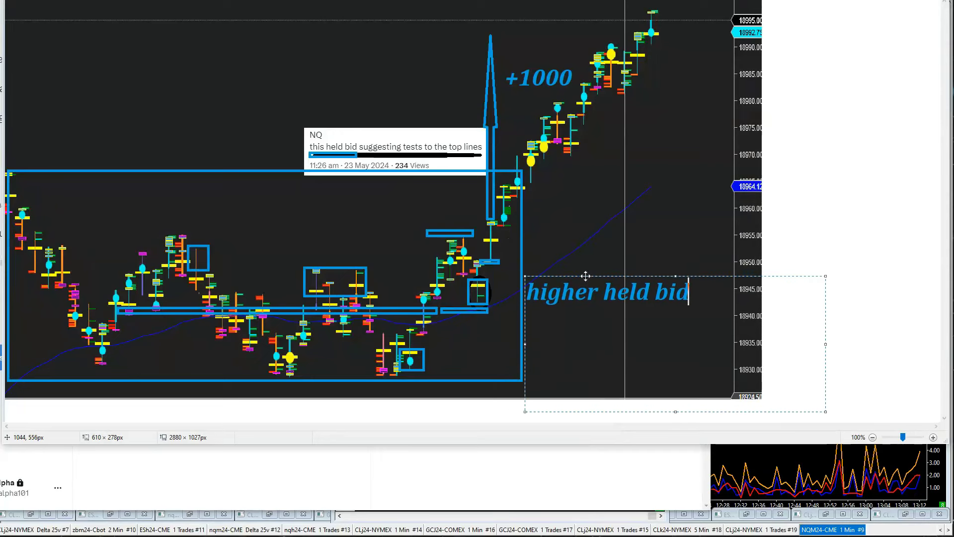
click(585, 216)
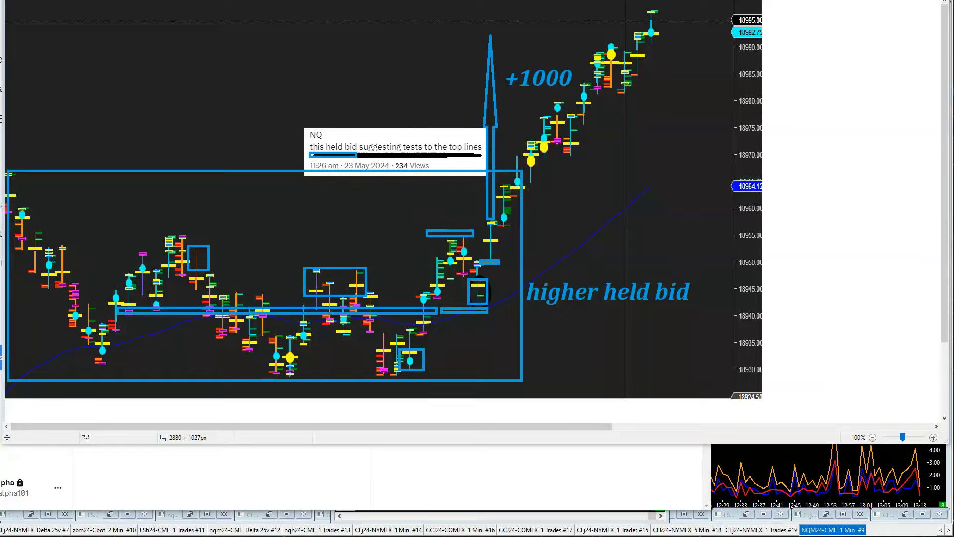
key(alt+F4)
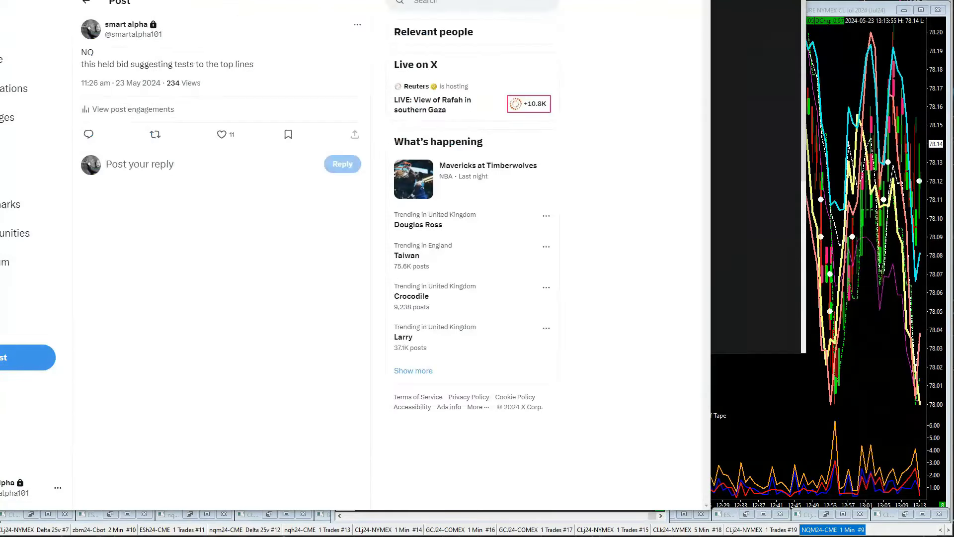